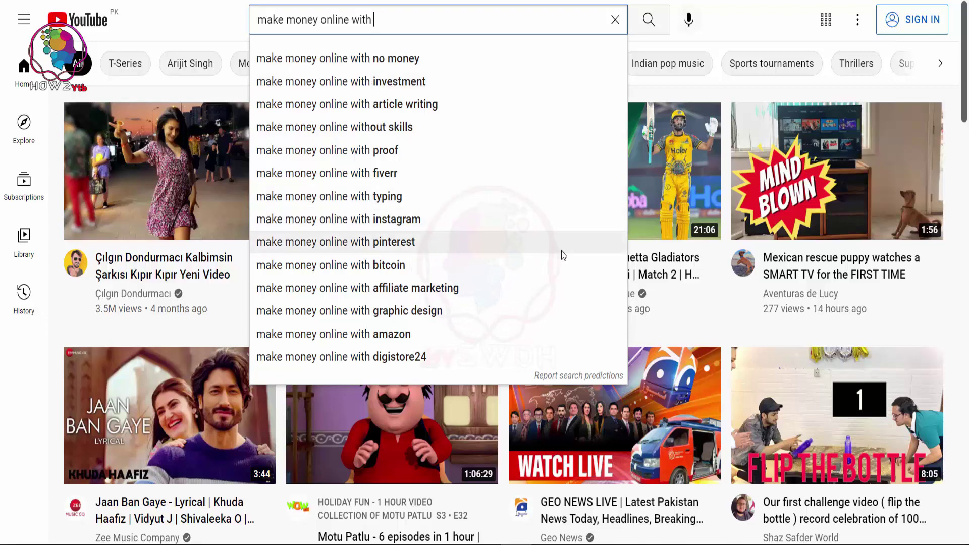
Capture the area around the YouTube search suggestions with Lightshot and save it as 1.png.
{"action": "key", "text": "Print"}
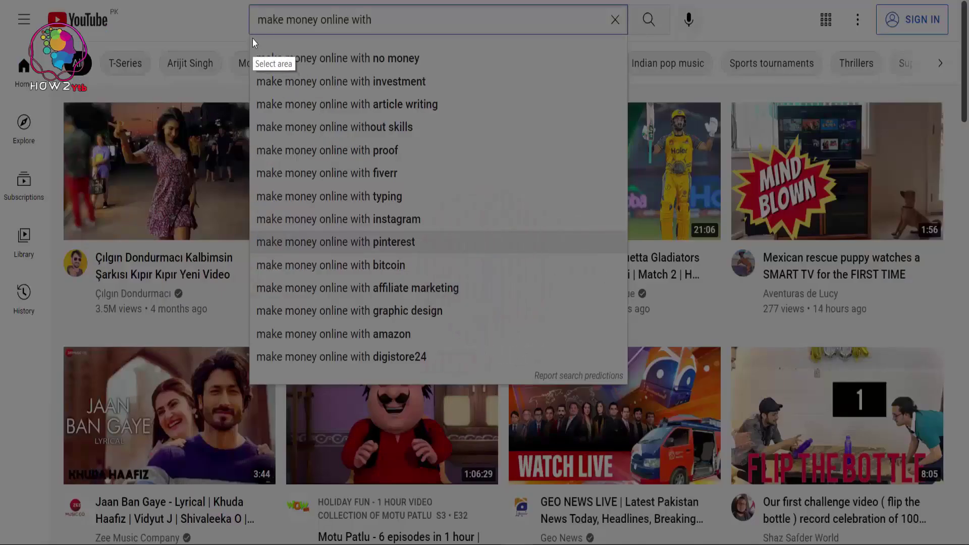
{"action": "left_click_drag", "start_coordinate": [253, 38], "coordinate": [473, 377]}
{"action": "left_click", "coordinate": [448, 389]}
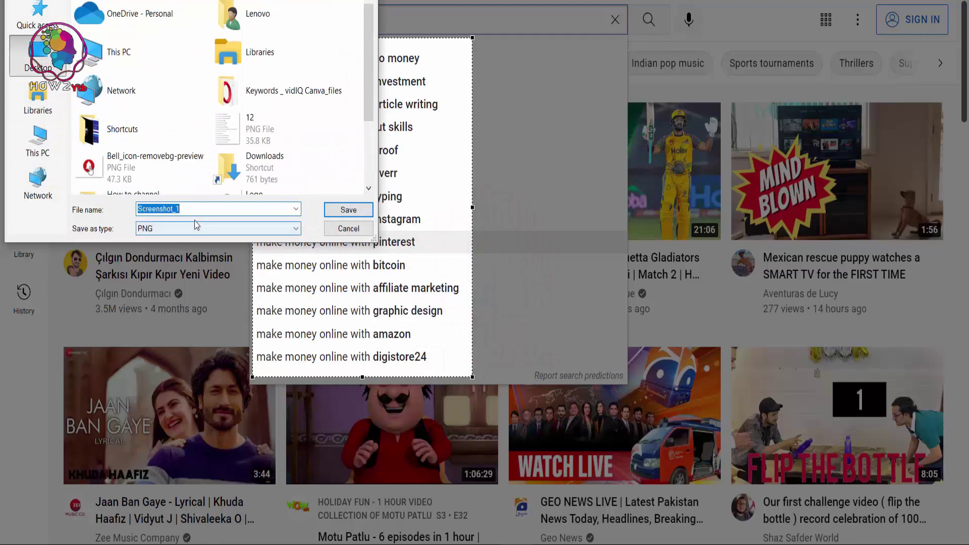
{"action": "type", "text": "1"}
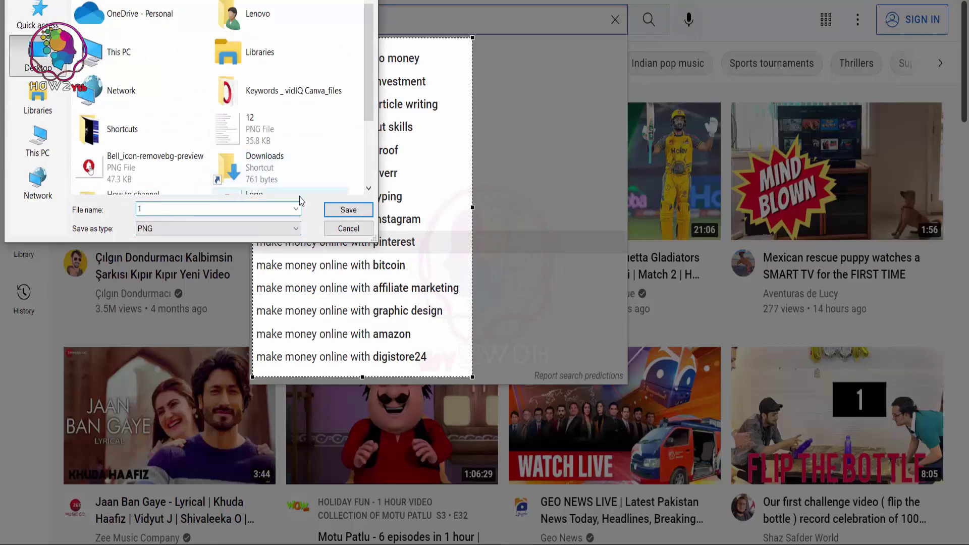
{"action": "left_click", "coordinate": [347, 210]}
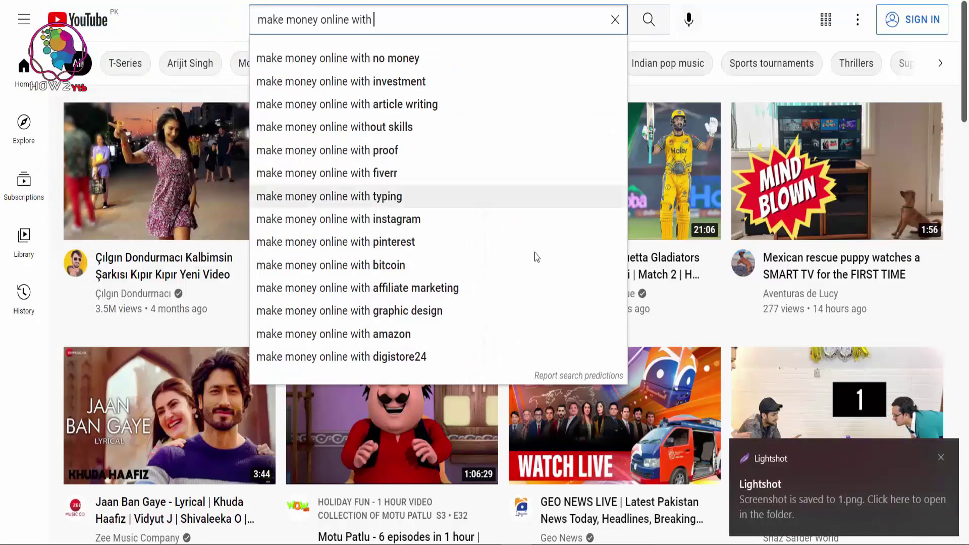
{"action": "left_click", "coordinate": [744, 403]}
Go to the Online OCR image-to-text site from the Google results.
{"action": "left_click", "coordinate": [263, 22]}
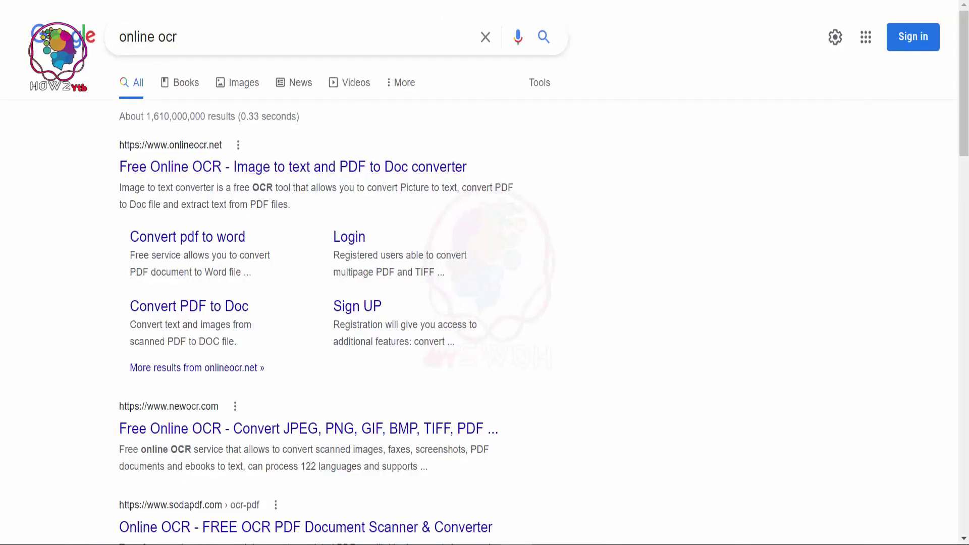
{"action": "left_click", "coordinate": [163, 169]}
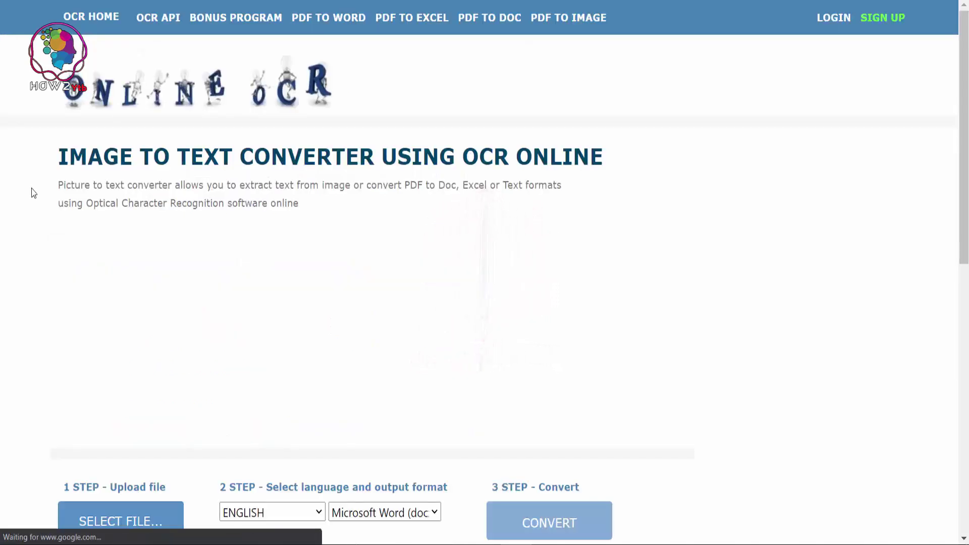
{"action": "scroll", "coordinate": [5, 296], "scroll_direction": "down", "scroll_amount": 5}
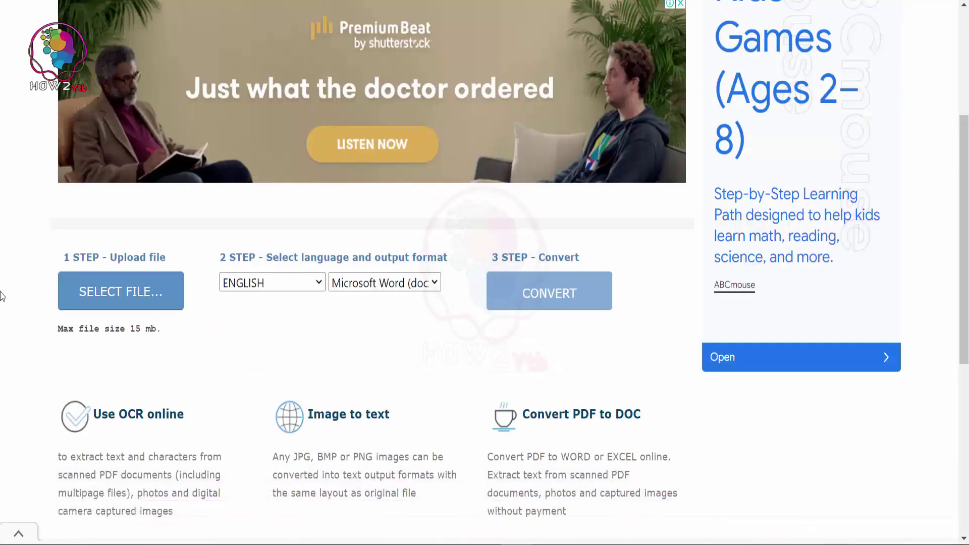
Upload the screenshot 1.png and keep Microsoft Word (docx) as the output format.
{"action": "left_click", "coordinate": [117, 287]}
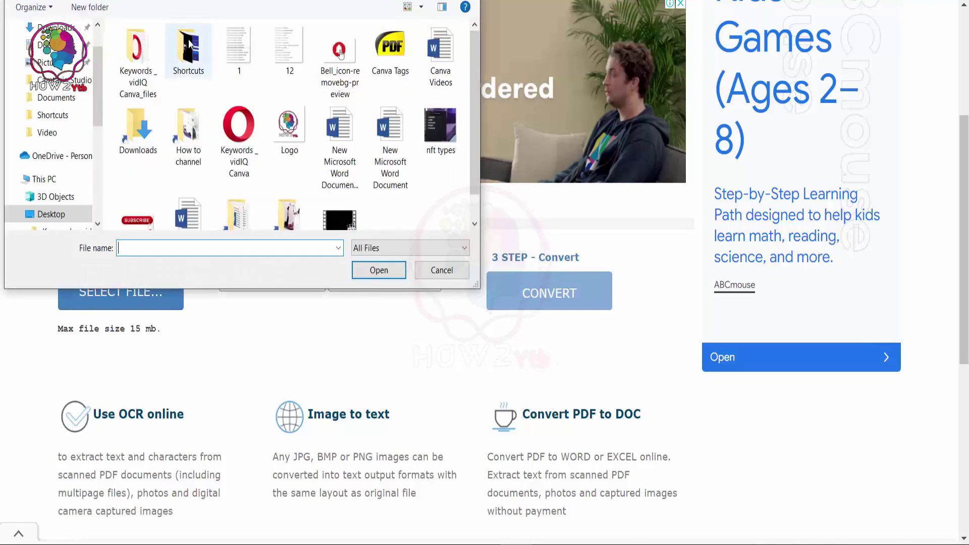
{"action": "left_click", "coordinate": [238, 50]}
{"action": "left_click", "coordinate": [368, 273]}
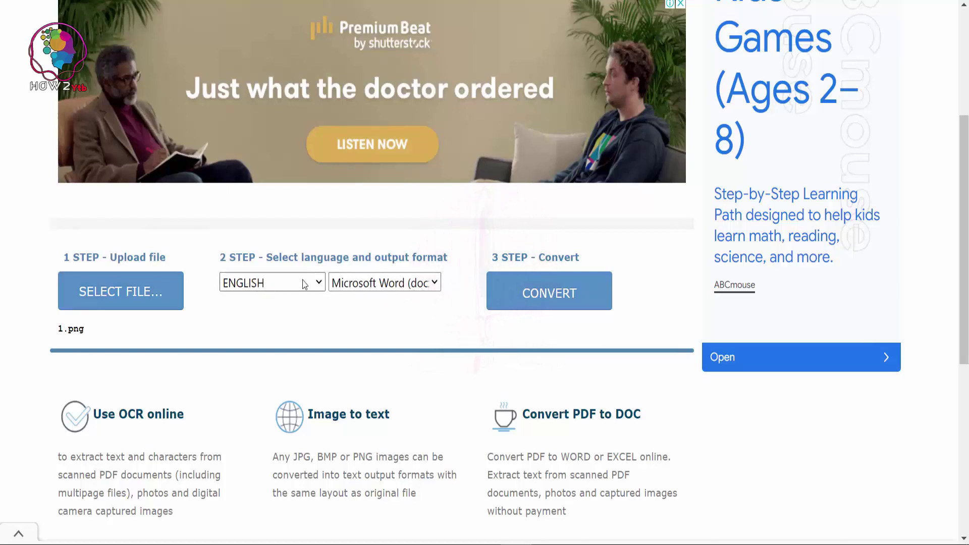
{"action": "left_click", "coordinate": [432, 284]}
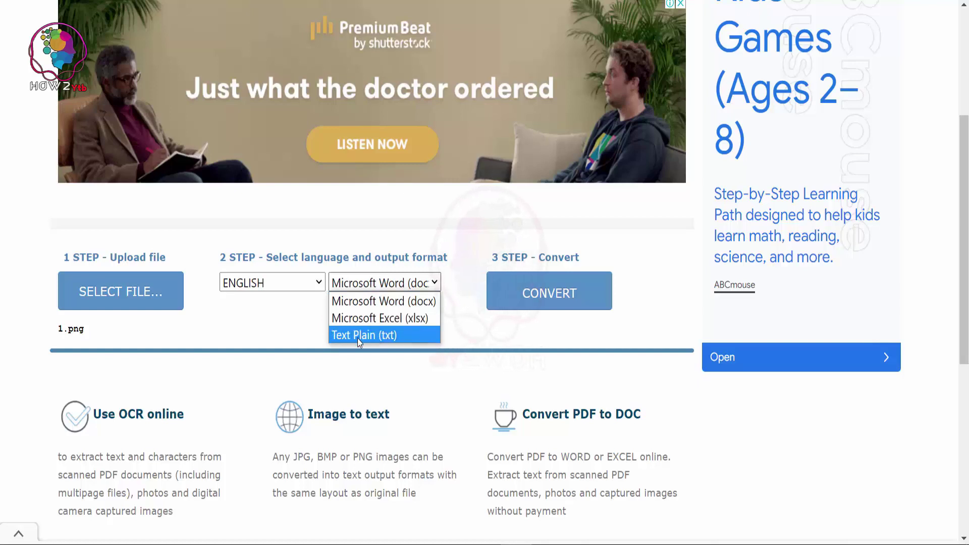
{"action": "left_click", "coordinate": [374, 306]}
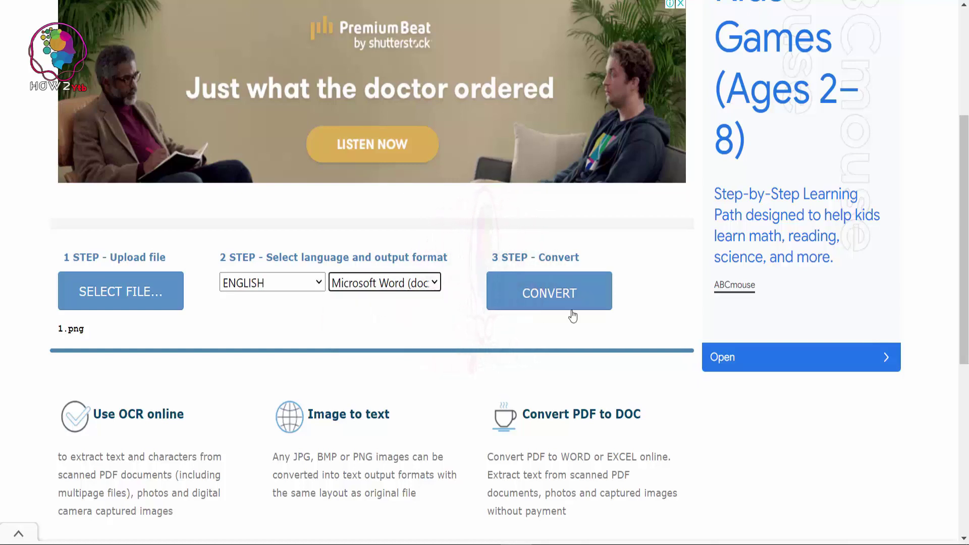
Run text recognition on 1.png with Word output.
{"action": "left_click", "coordinate": [551, 295]}
{"action": "left_click", "coordinate": [551, 295]}
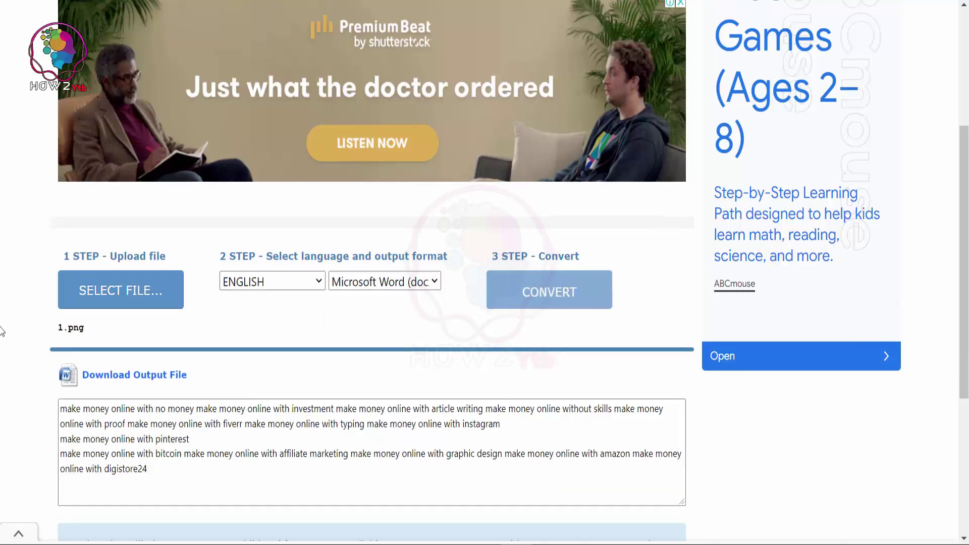
{"action": "scroll", "coordinate": [2, 331], "scroll_direction": "down", "scroll_amount": 3}
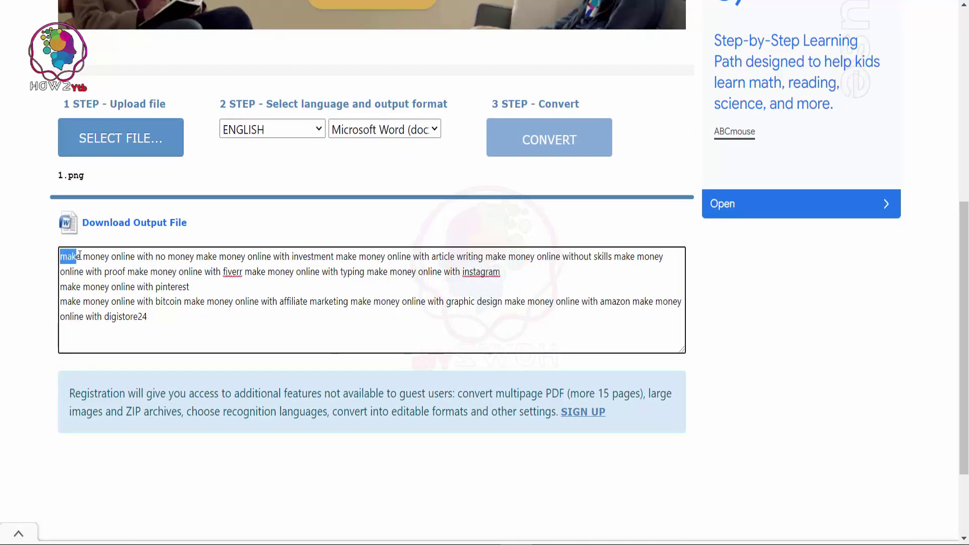
Check the recognised suggestion text, then download the result as 1.docx.
{"action": "left_click_drag", "start_coordinate": [61, 255], "coordinate": [169, 333]}
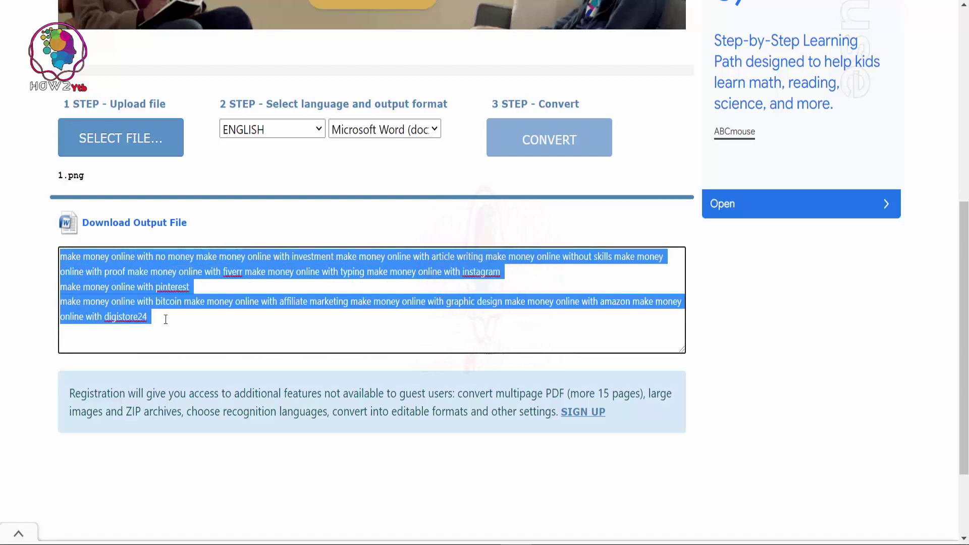
{"action": "left_click", "coordinate": [186, 317]}
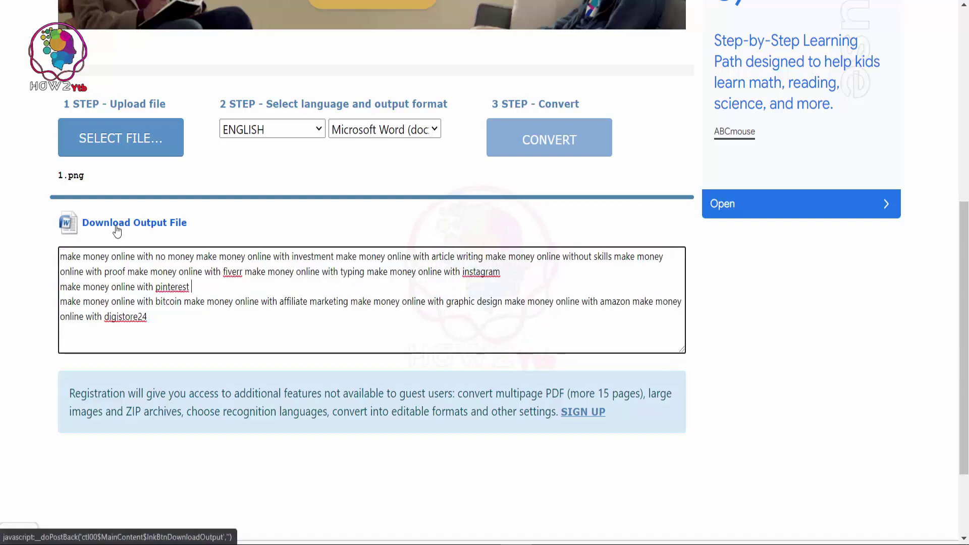
{"action": "left_click", "coordinate": [63, 228]}
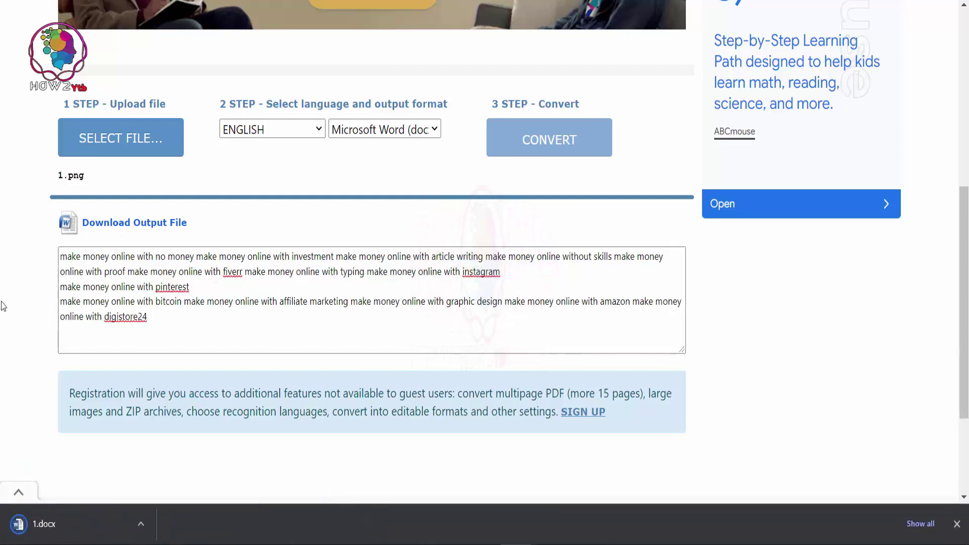
Open the downloaded 1.docx in Word and leave protected view to enable editing.
{"action": "left_click", "coordinate": [22, 527]}
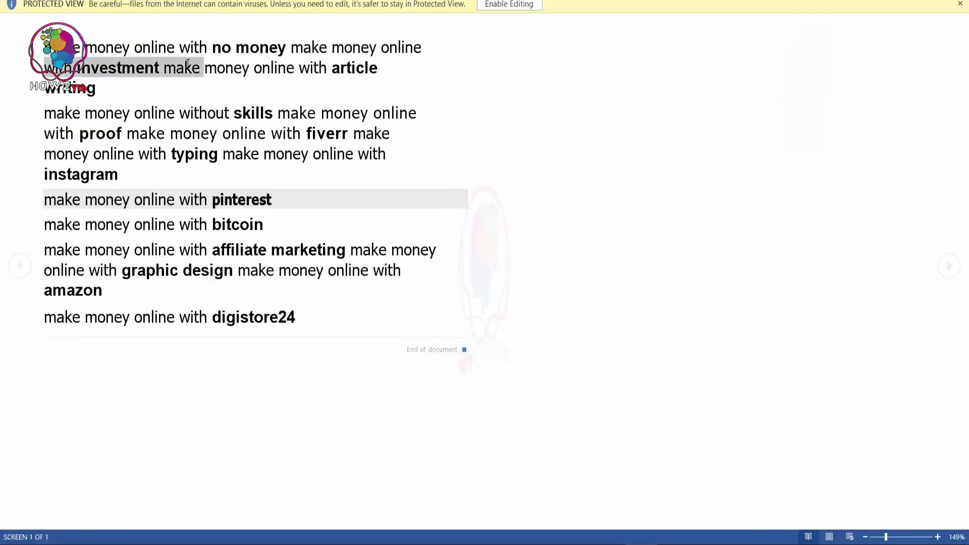
{"action": "left_click", "coordinate": [184, 120]}
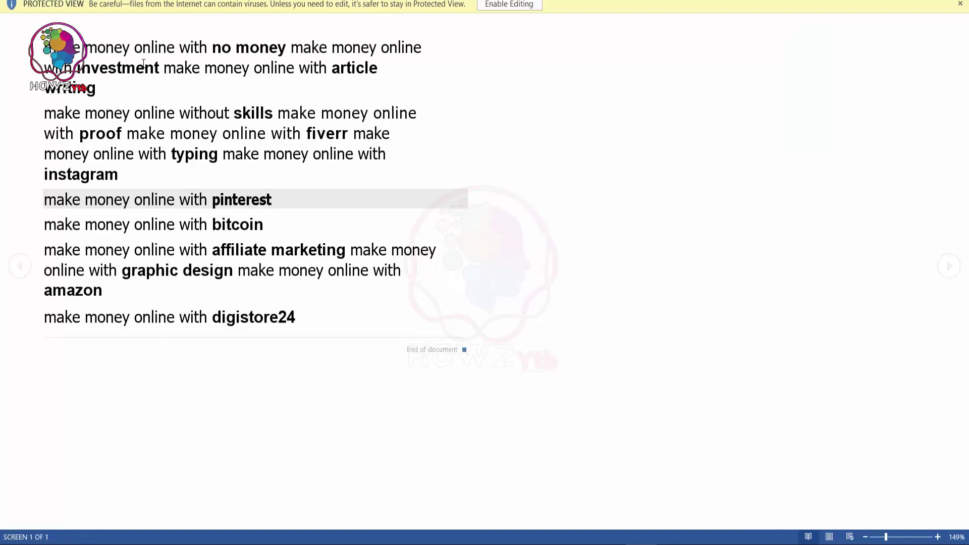
{"action": "left_click", "coordinate": [496, 5]}
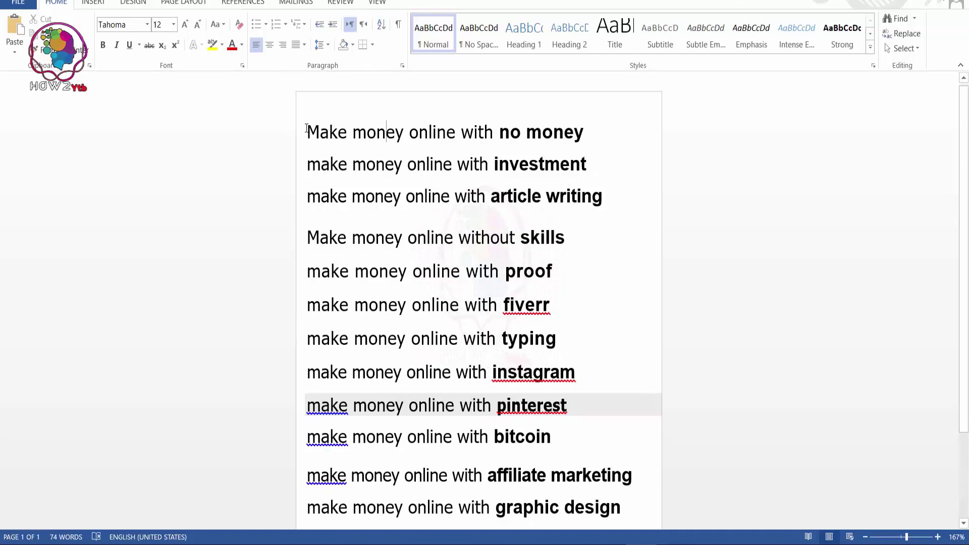
Bullet all the suggestion lines, then return to the Online OCR output format options.
{"action": "left_click_drag", "start_coordinate": [307, 129], "coordinate": [757, 474]}
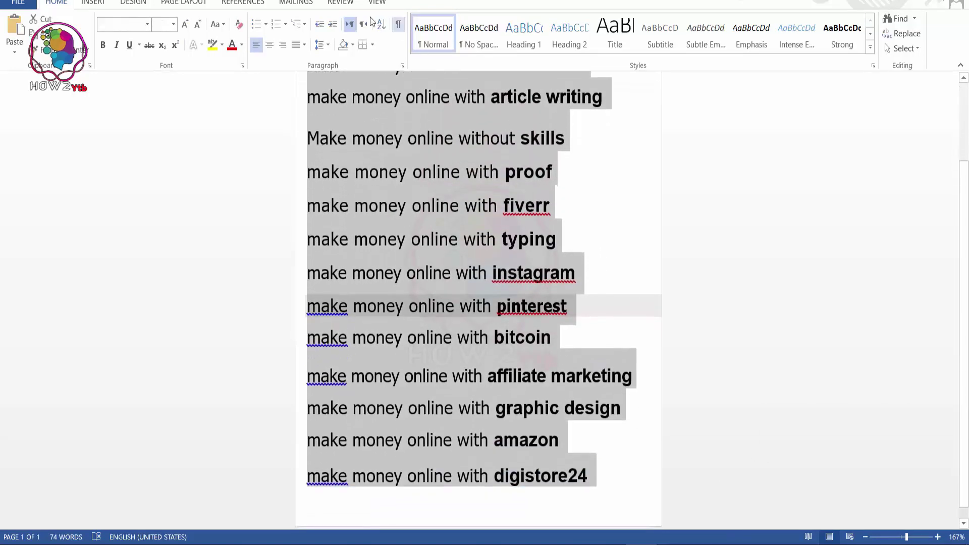
{"action": "left_click", "coordinate": [256, 24]}
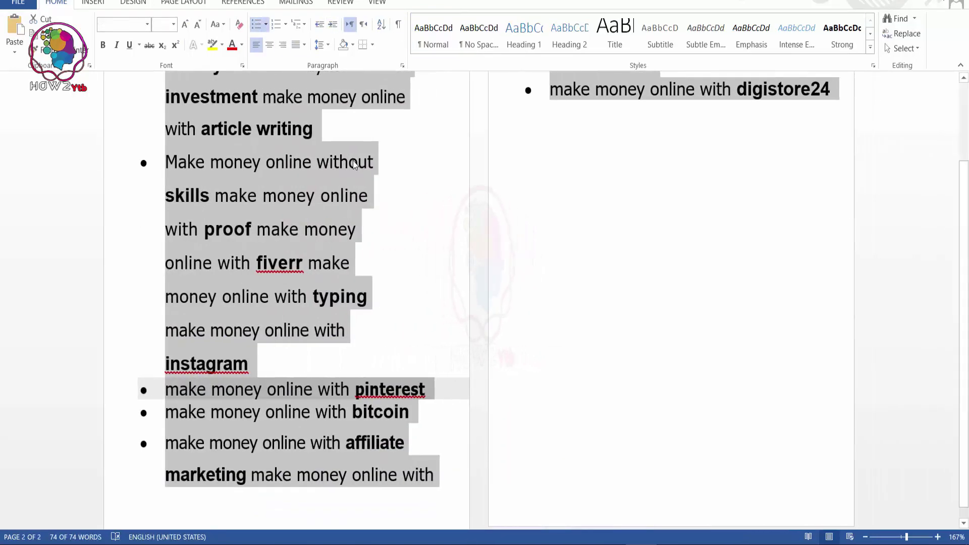
{"action": "left_click", "coordinate": [55, 1]}
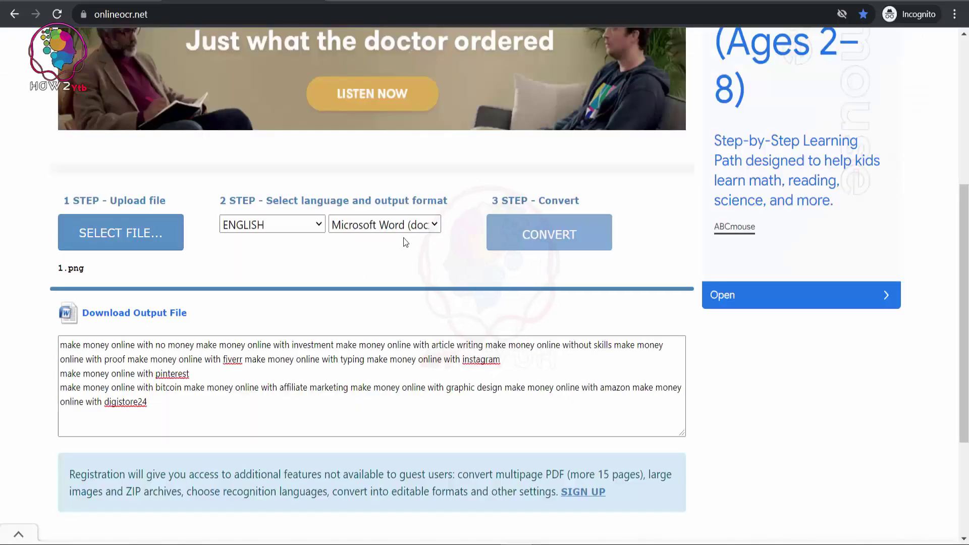
{"action": "left_click", "coordinate": [401, 225]}
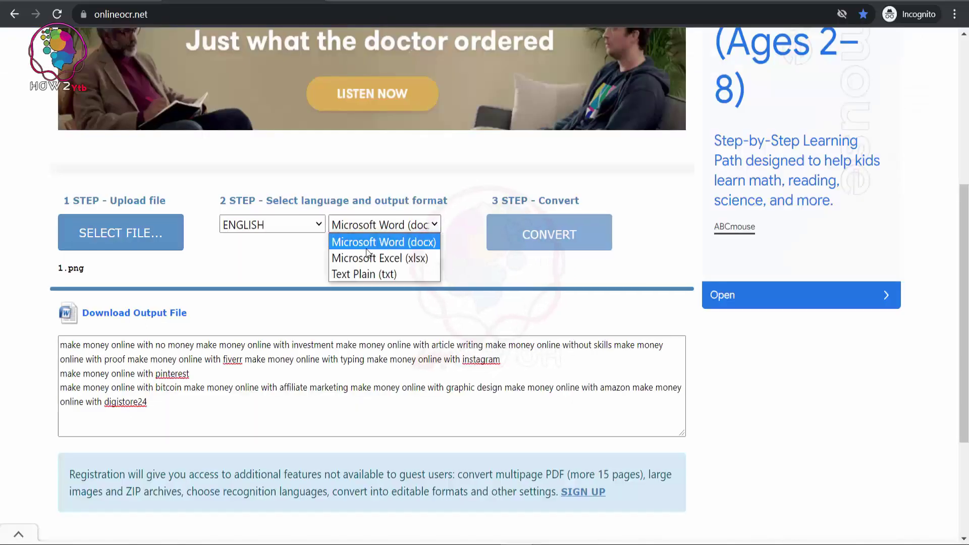